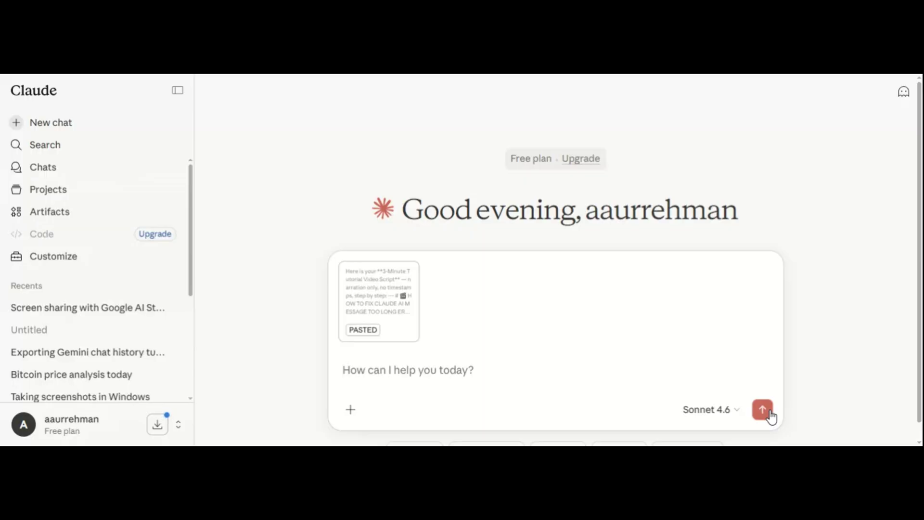
- Send the pasted tutorial video script as a message in the new chat
click(769, 415)
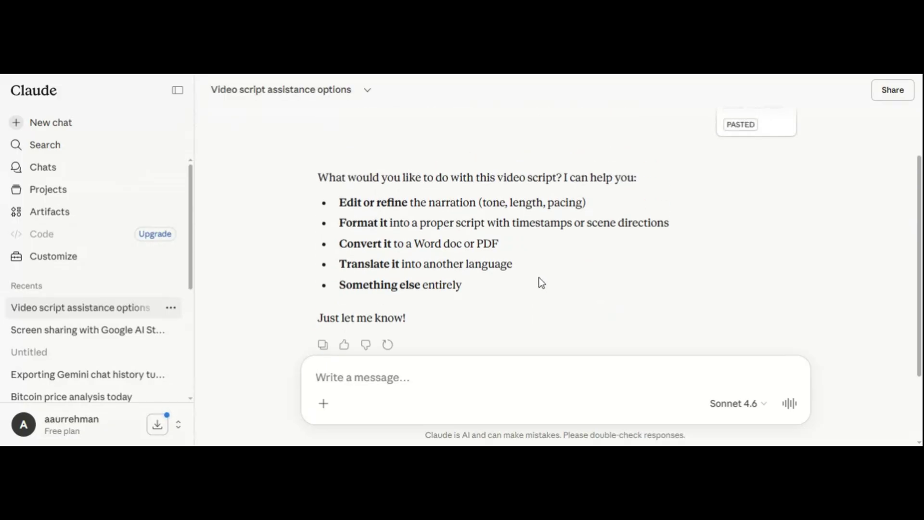
- Read through the reply to the pasted video script, including its list of suggested options
scroll(542, 283, up, 2)
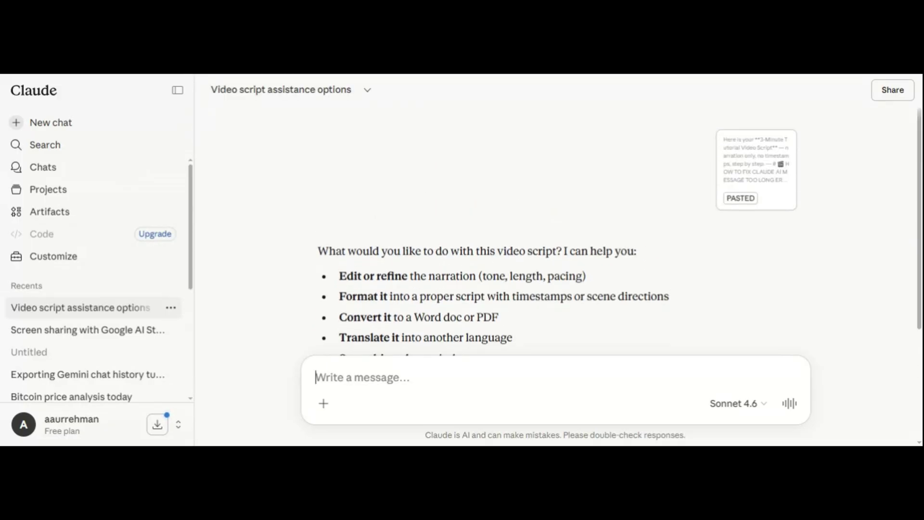
scroll(541, 283, down, 2)
scroll(545, 283, up, 2)
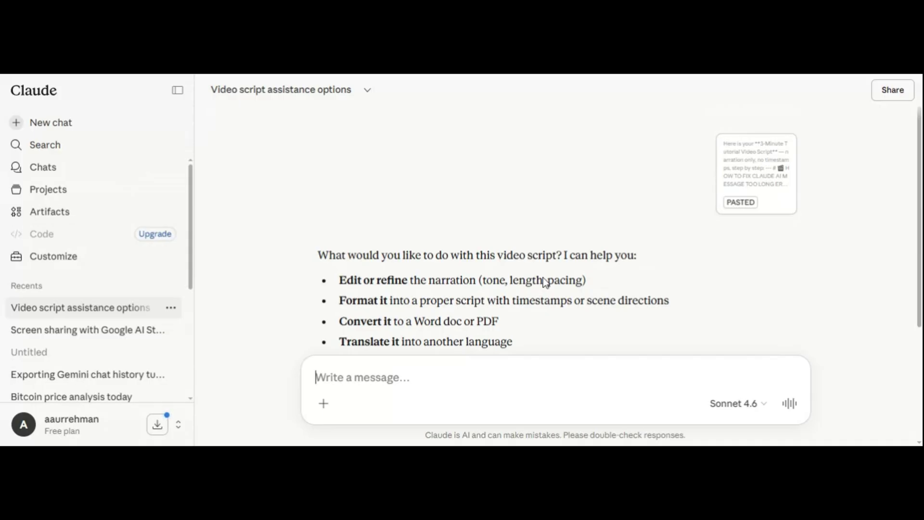
scroll(546, 283, down, 4)
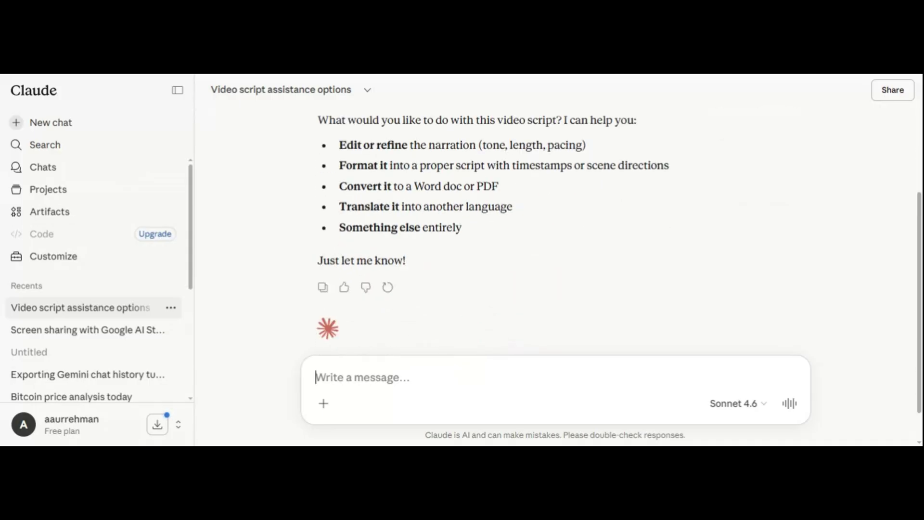
scroll(546, 282, up, 4)
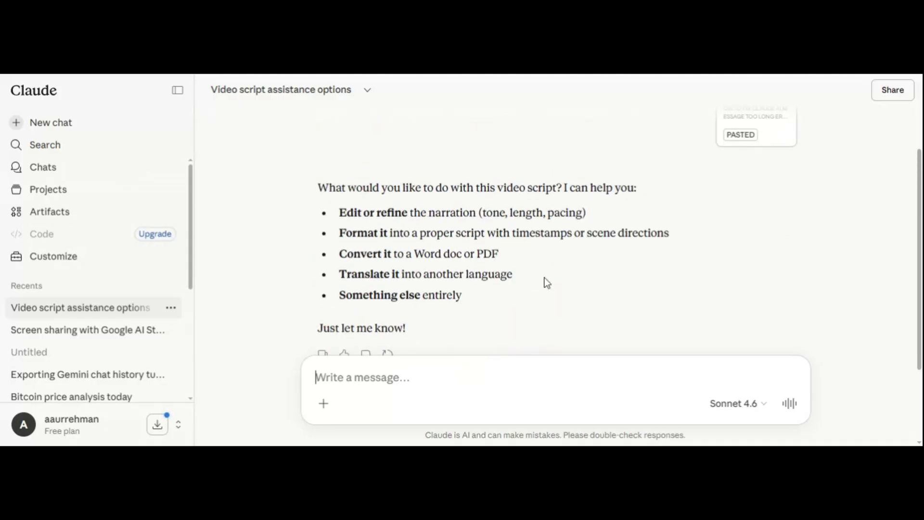
scroll(545, 283, down, 1)
scroll(544, 277, down, 3)
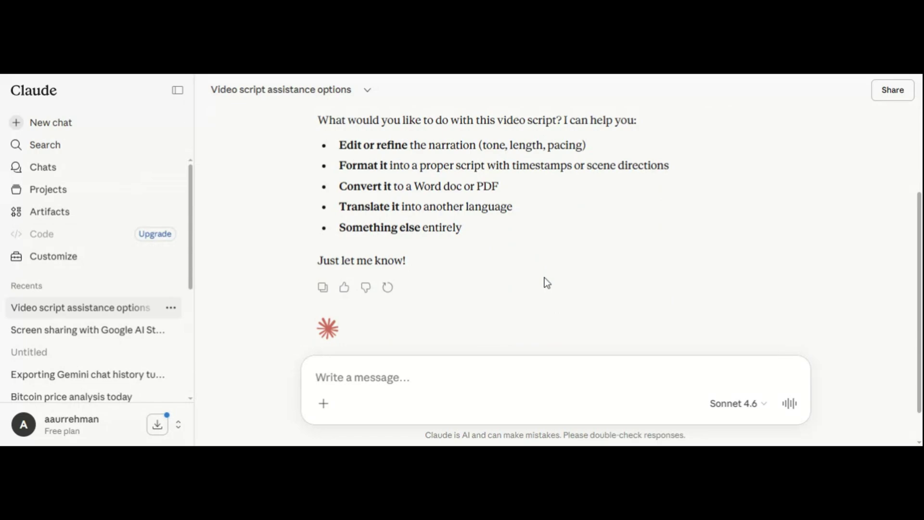
scroll(549, 283, up, 2)
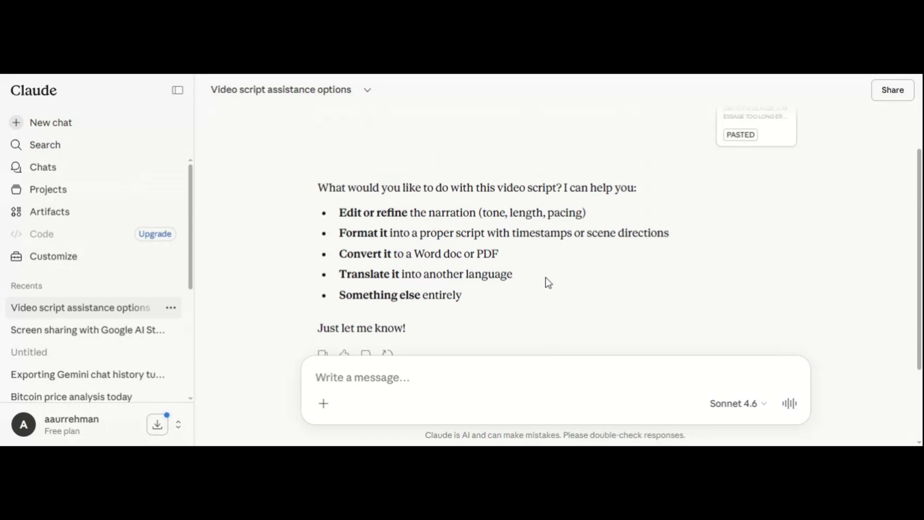
scroll(546, 283, down, 4)
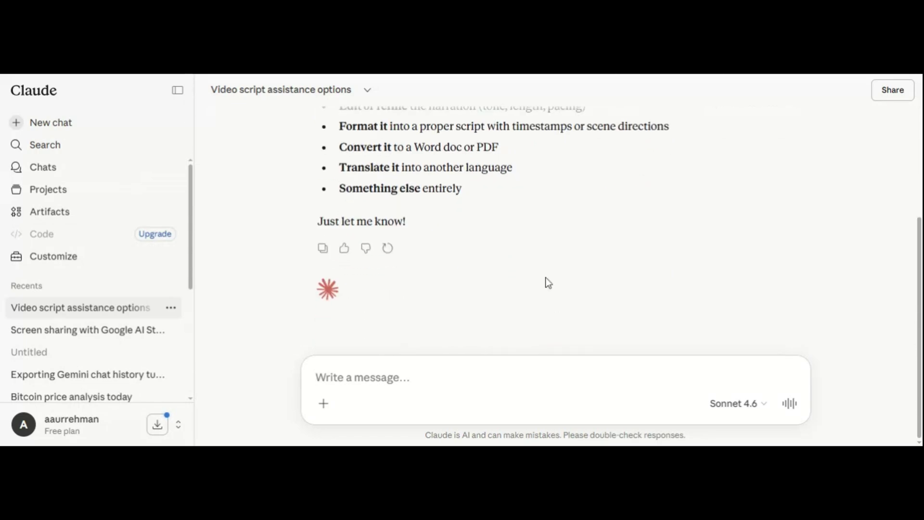
scroll(547, 282, up, 2)
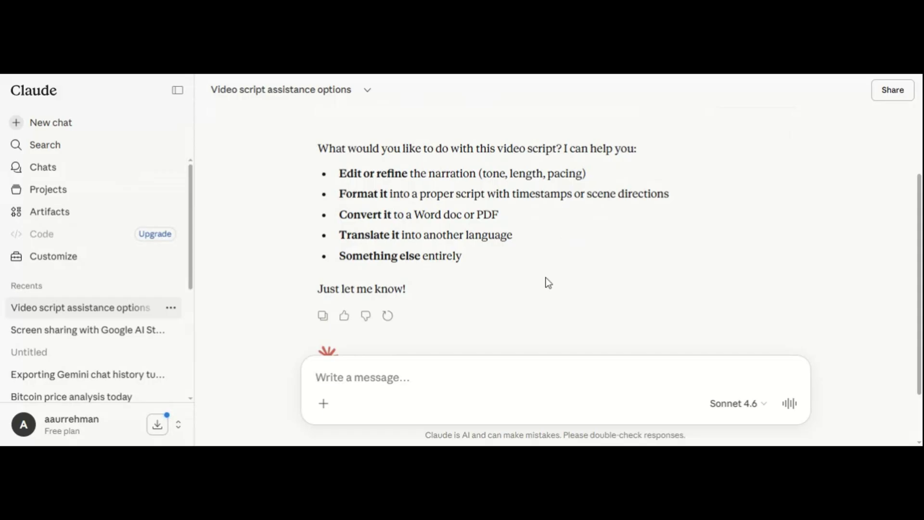
scroll(549, 283, up, 3)
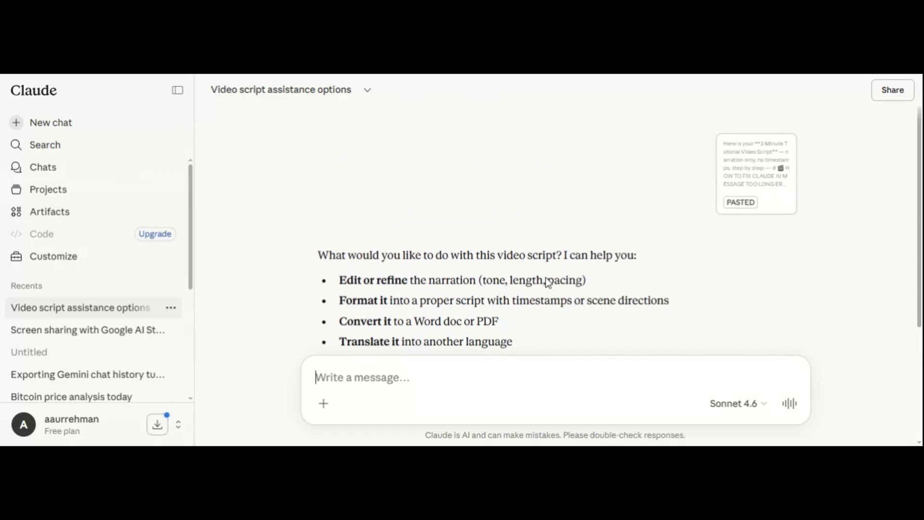
scroll(547, 282, down, 4)
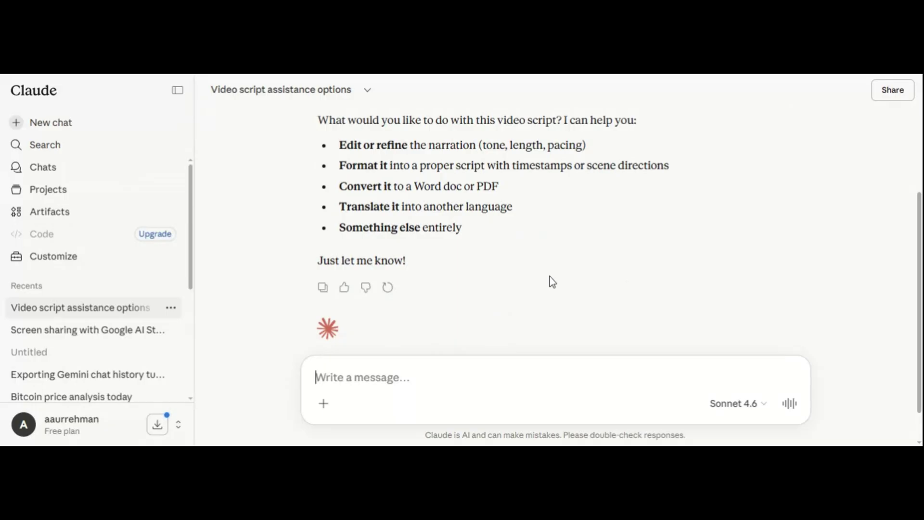
scroll(550, 276, up, 2)
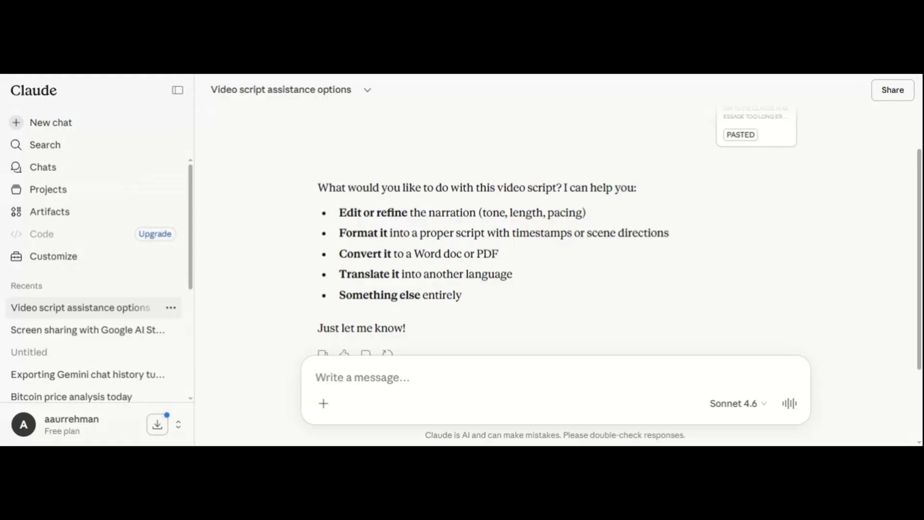
scroll(556, 288, down, 2)
scroll(556, 288, up, 4)
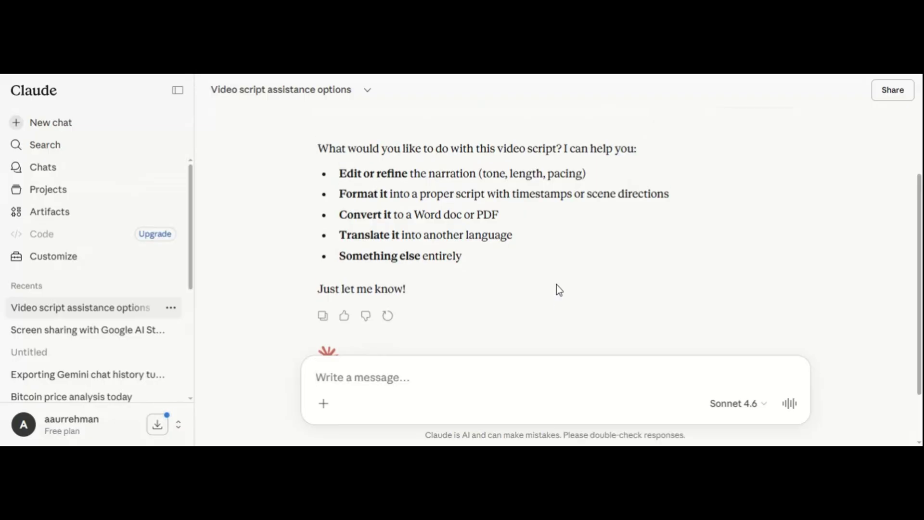
scroll(556, 289, down, 2)
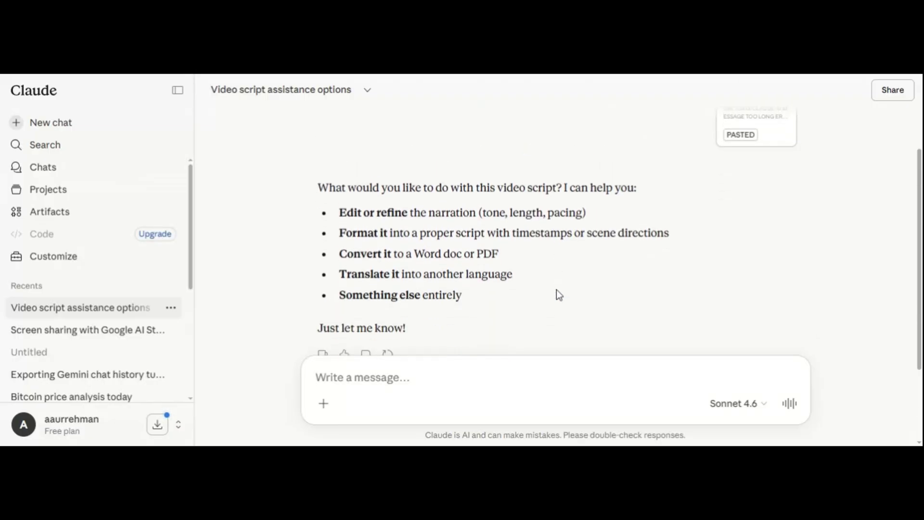
scroll(558, 293, down, 2)
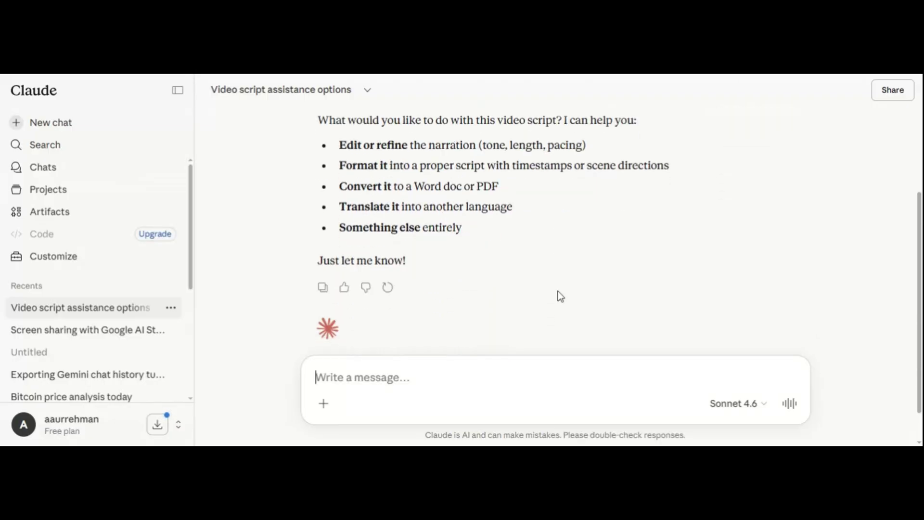
scroll(558, 293, up, 2)
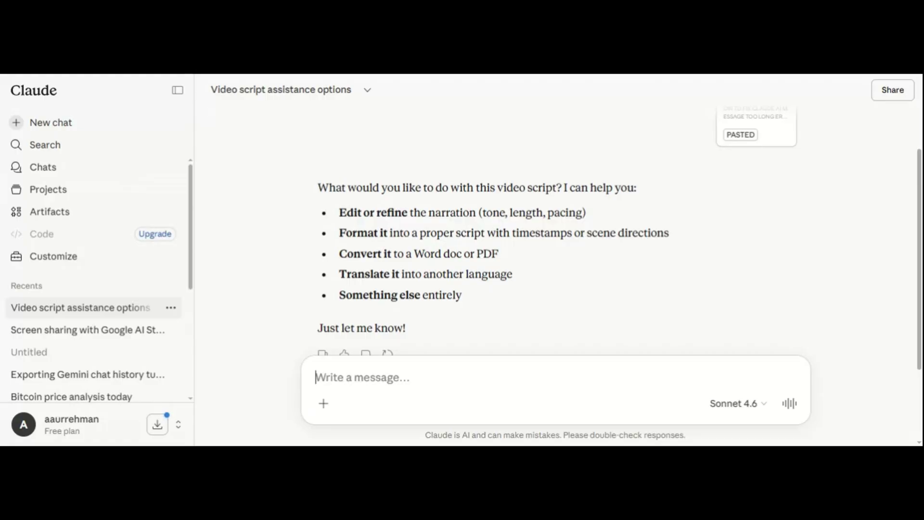
scroll(559, 299, up, 3)
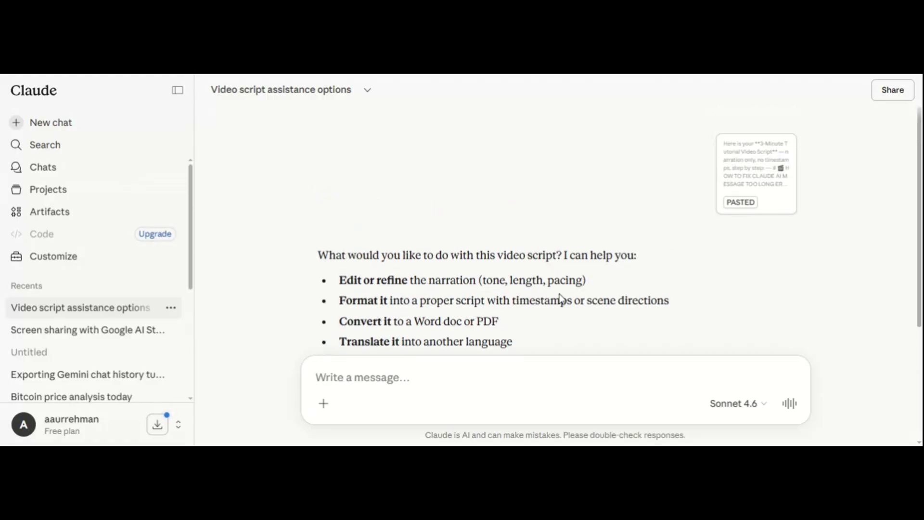
scroll(559, 299, down, 5)
scroll(562, 299, up, 3)
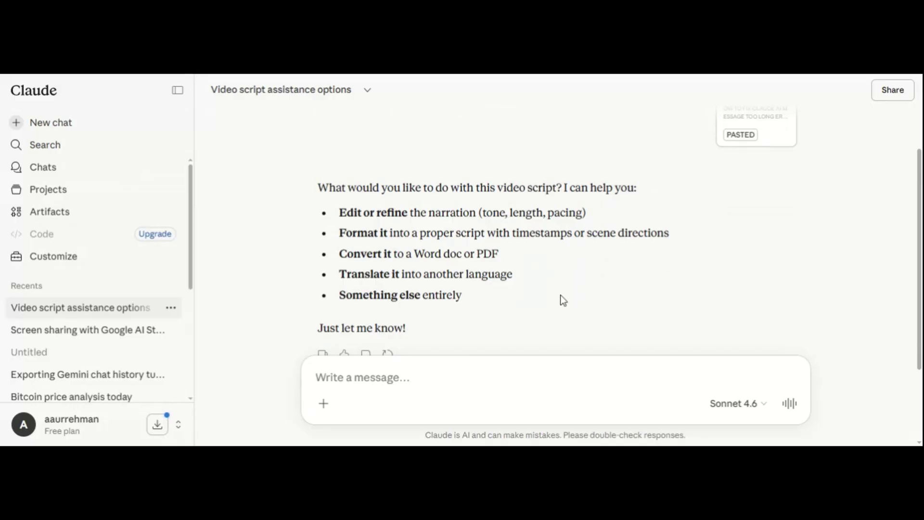
scroll(563, 300, down, 2)
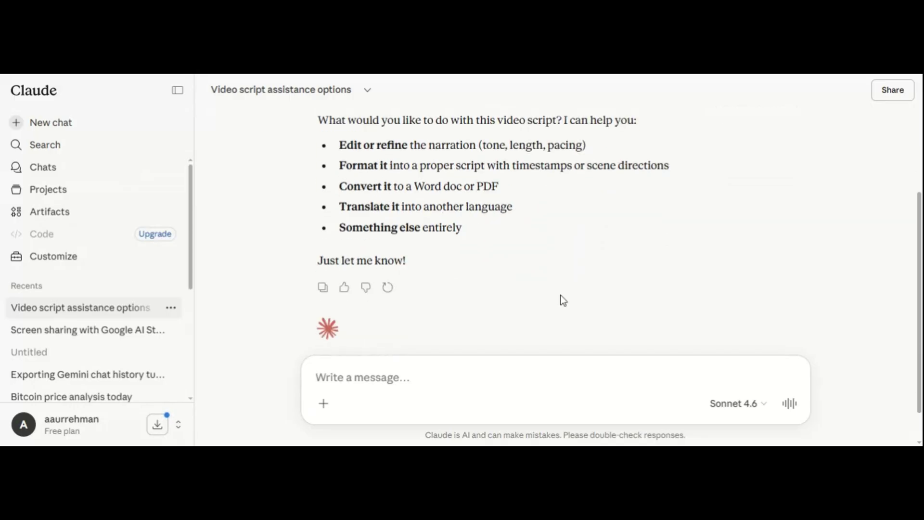
scroll(565, 301, up, 2)
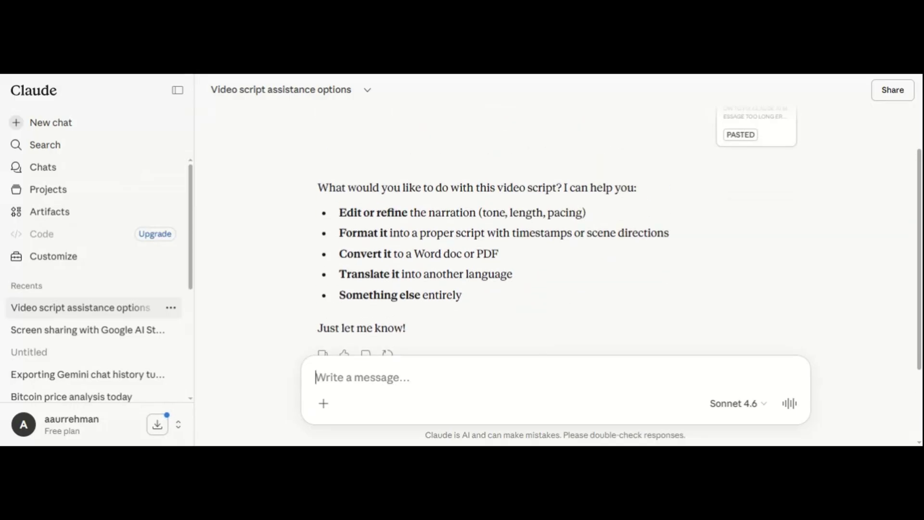
text(i am a)
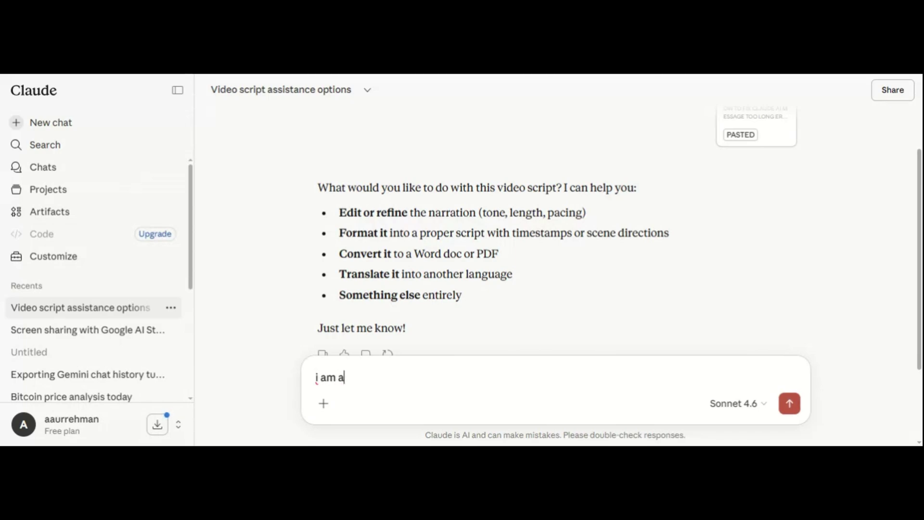
text(goin)
key(BackSpace)
text(g to d)
key(BackSpace)
text(sen)
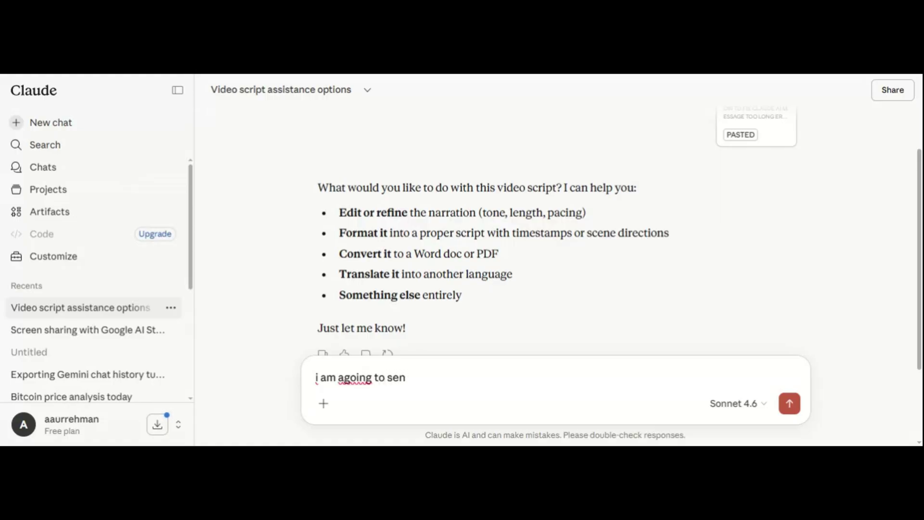
text(d ;onf)
key(BackSpace)
text(gdocs n pa)
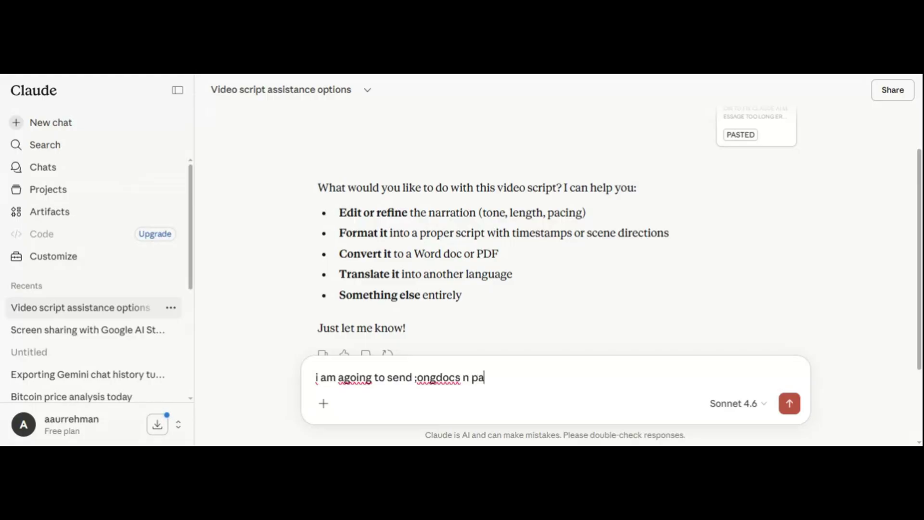
text(rts)
scroll(601, 310, down, 2)
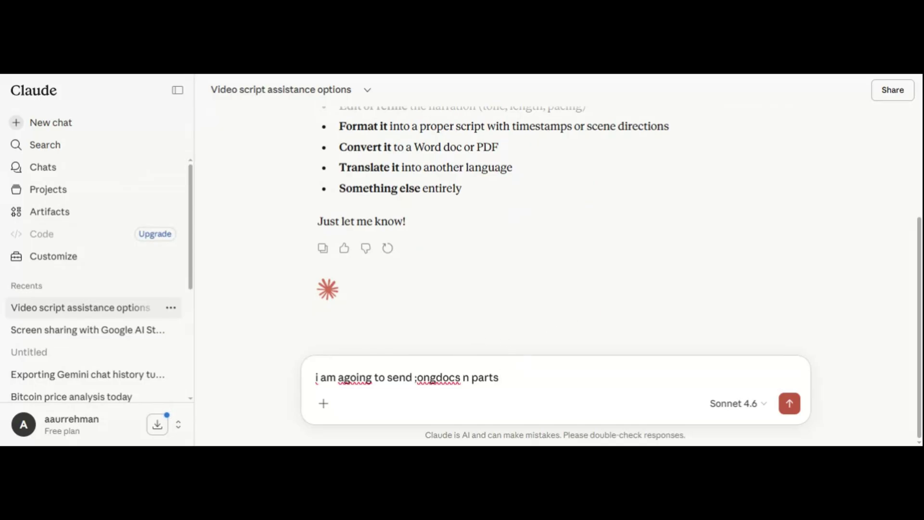
key(ctrl+a)
key(BackSpace)
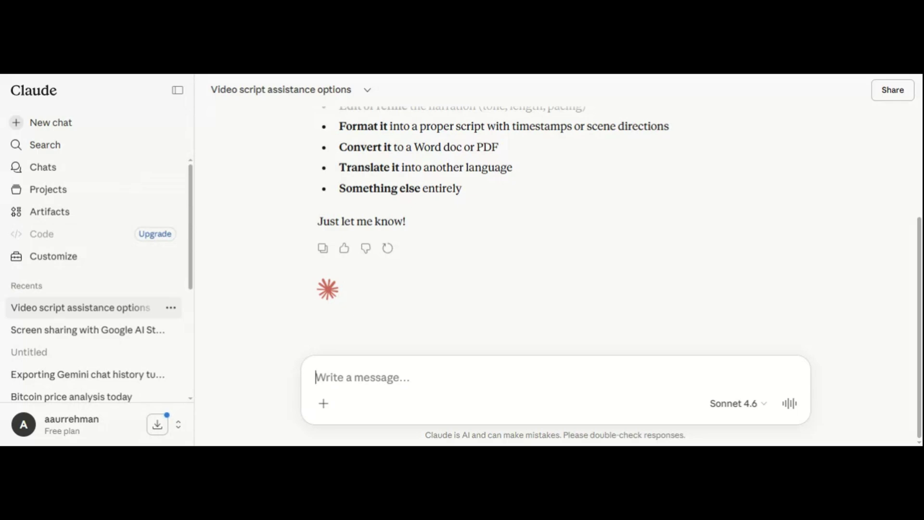
- Open the recent chat about exporting Gemini chat history and look through its prompt and tutorial script
scroll(389, 324, up, 3)
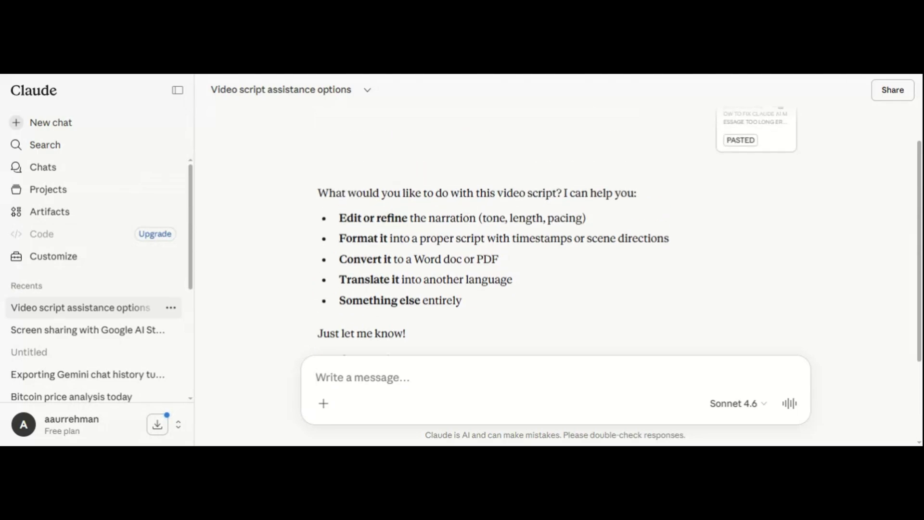
scroll(411, 281, down, 3)
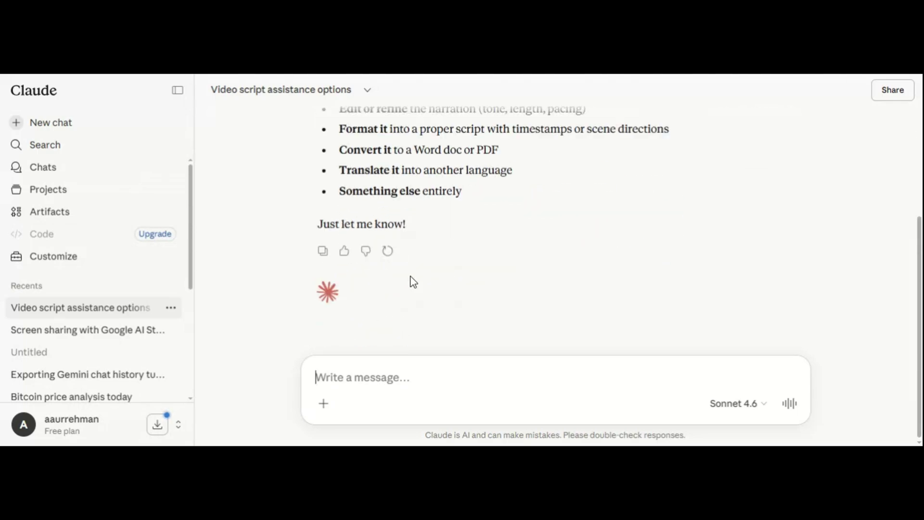
click(109, 380)
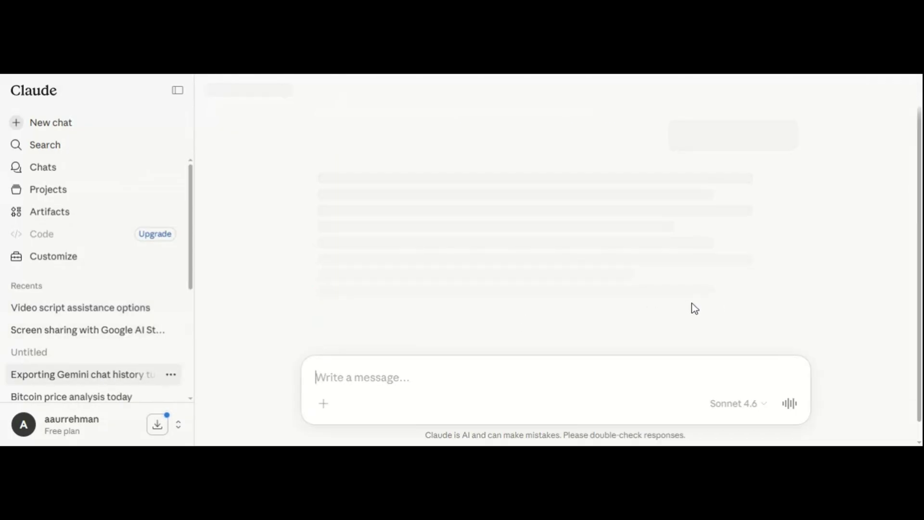
scroll(697, 284, up, 5)
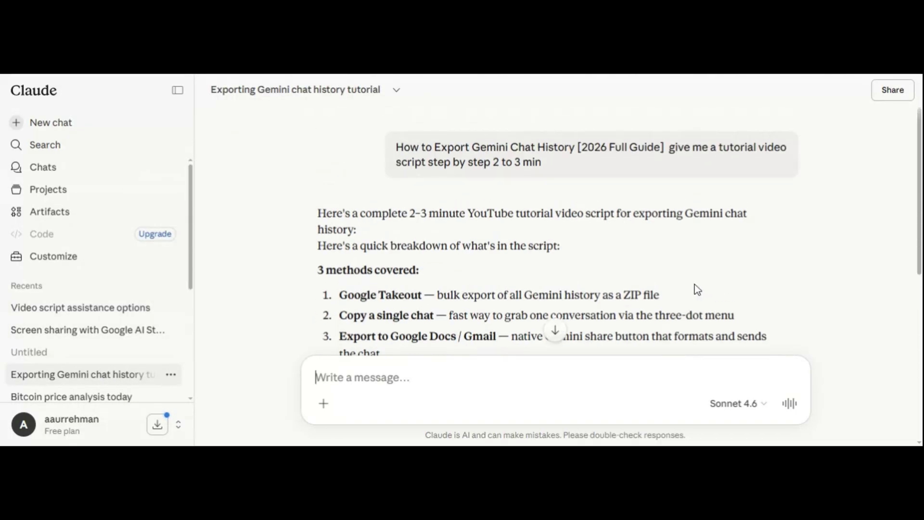
scroll(695, 287, down, 10)
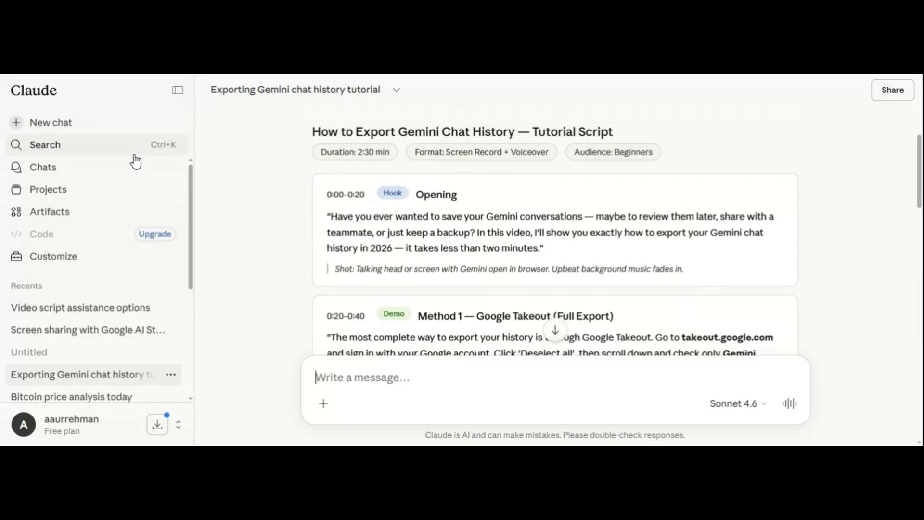
- Start a new chat and review the individual Free, Pro and Max plans with their feature lists
click(131, 136)
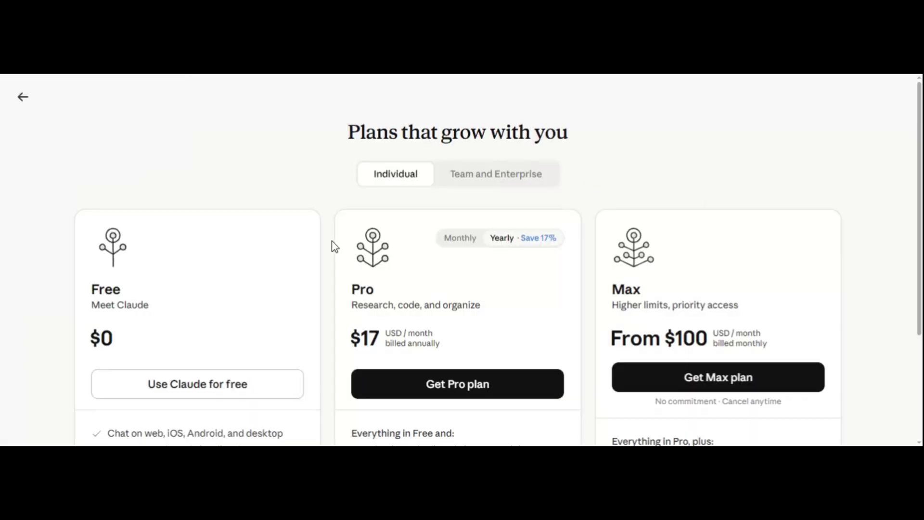
scroll(335, 246, down, 5)
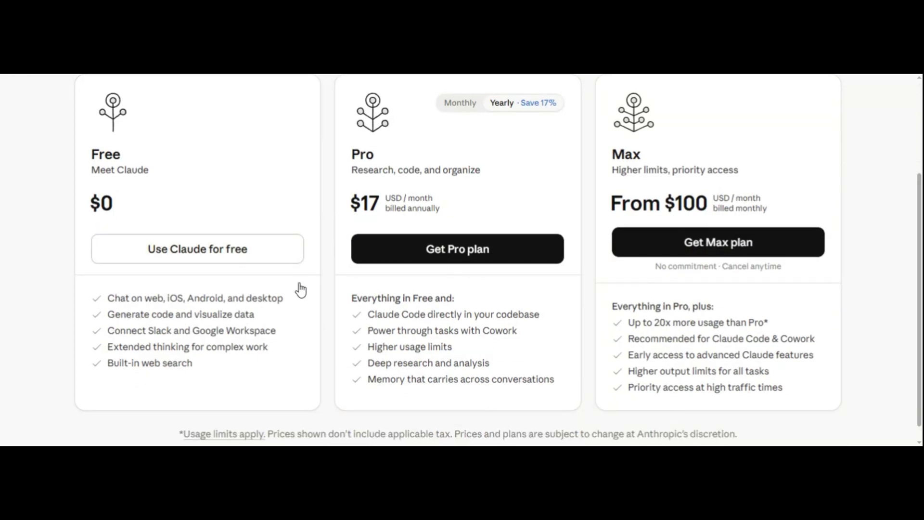
scroll(341, 269, up, 3)
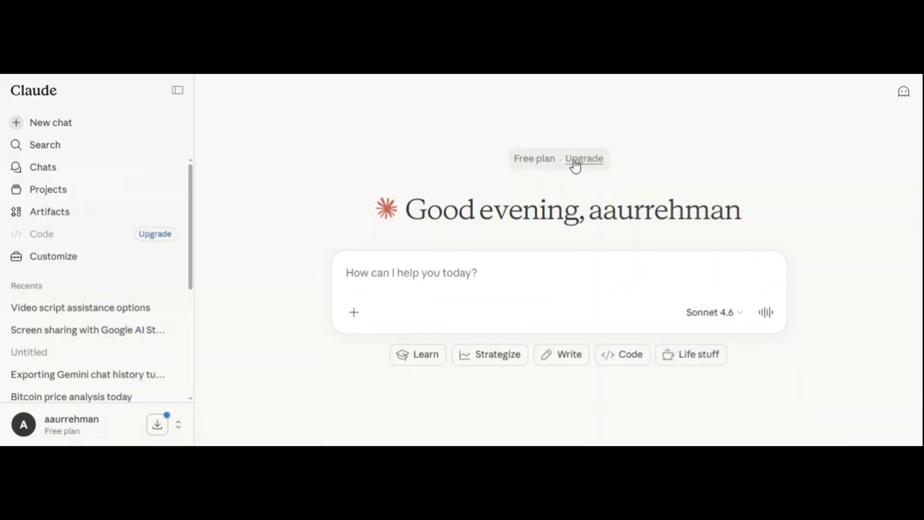
- Open the upgrade plans from the new chat page and view the Team and Enterprise offers
click(576, 163)
click(497, 185)
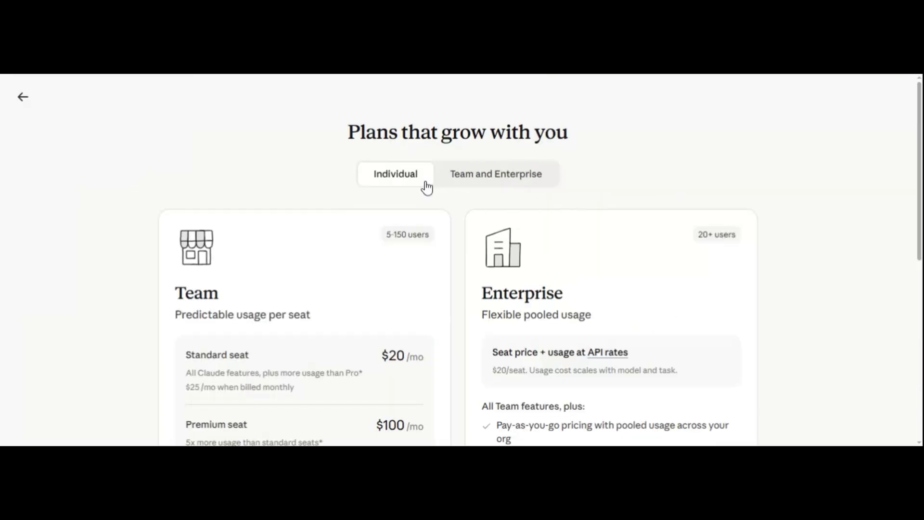
scroll(425, 183, down, 1)
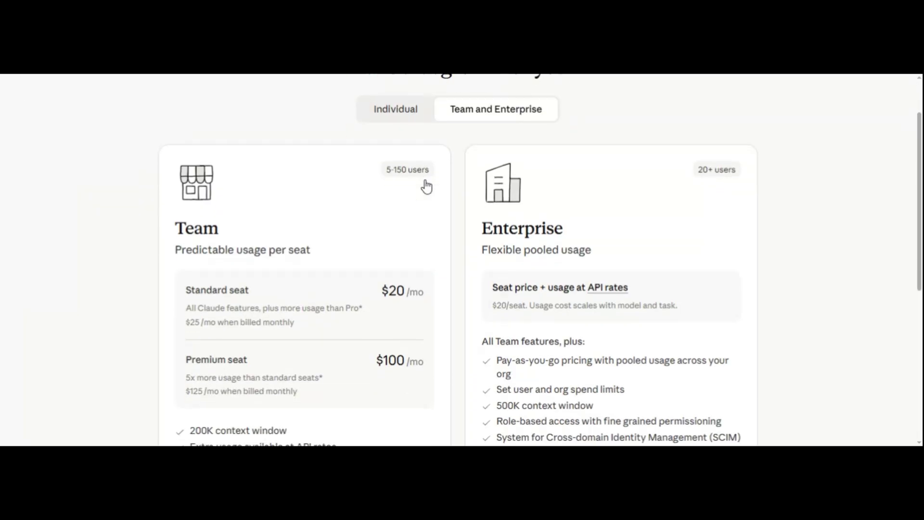
- Compare the seat pricing and feature lists of the Team and Enterprise plans
scroll(425, 182, up, 1)
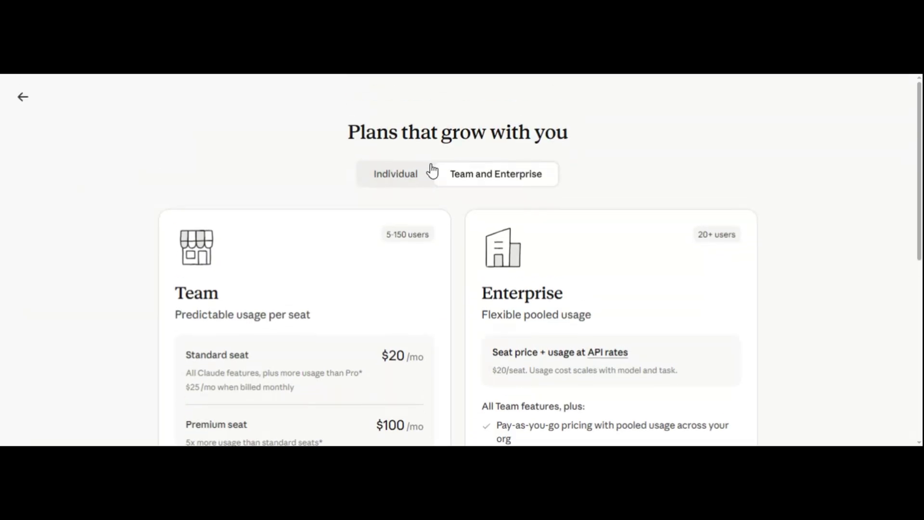
scroll(431, 166, down, 3)
scroll(429, 173, down, 1)
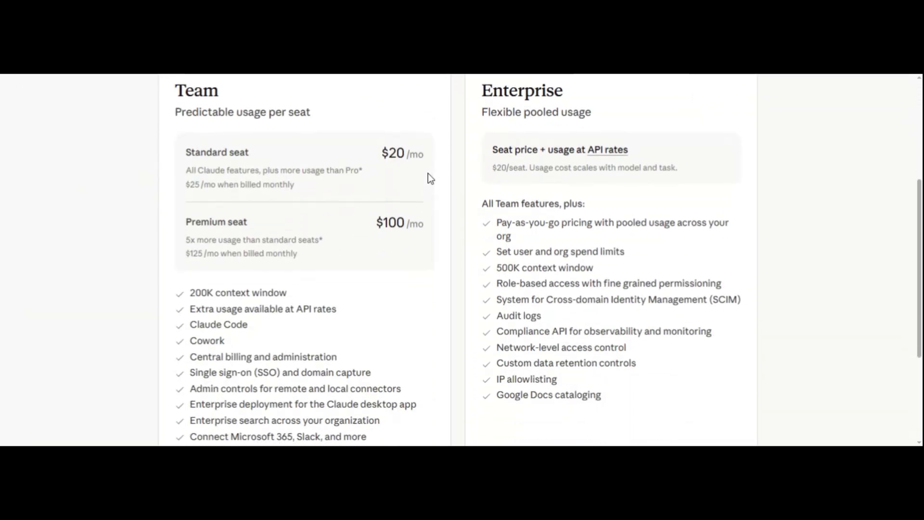
scroll(428, 174, up, 1)
scroll(428, 176, up, 1)
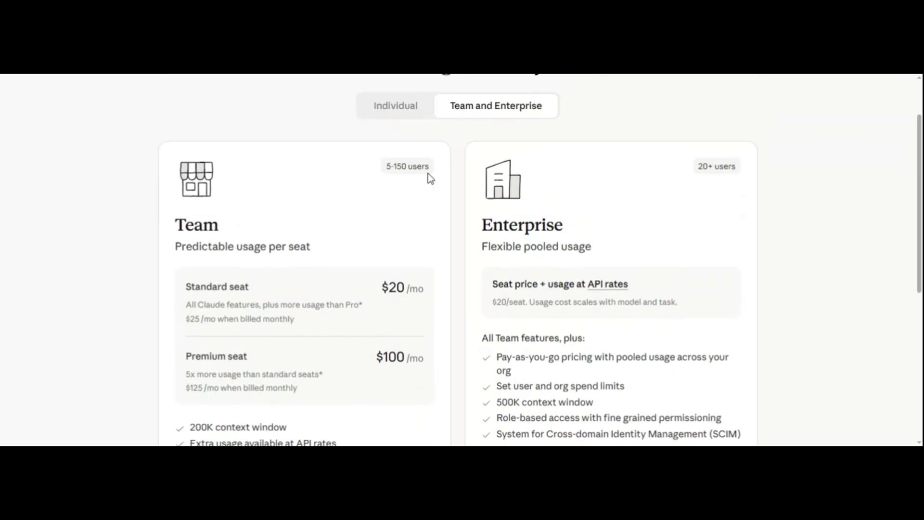
- Switch to the individual plans, compare the Free, Pro and Max features, and return to the new chat page
click(411, 120)
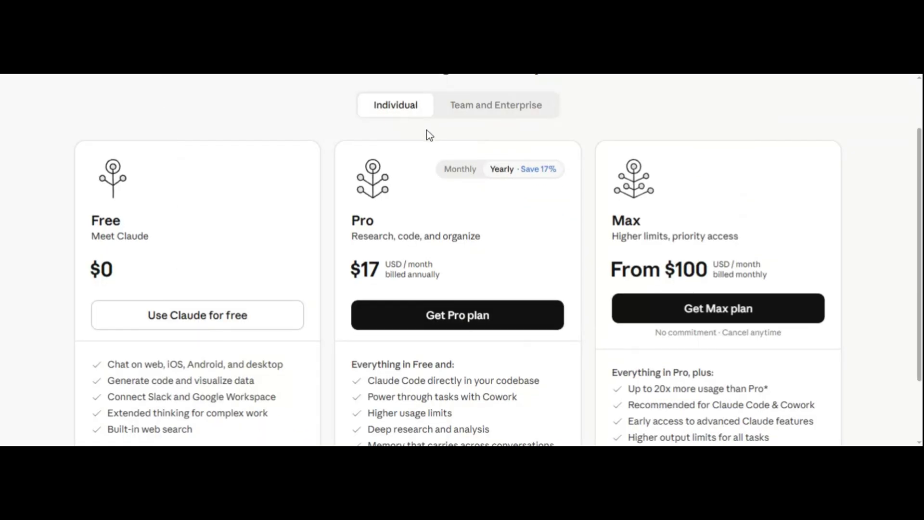
scroll(429, 135, down, 1)
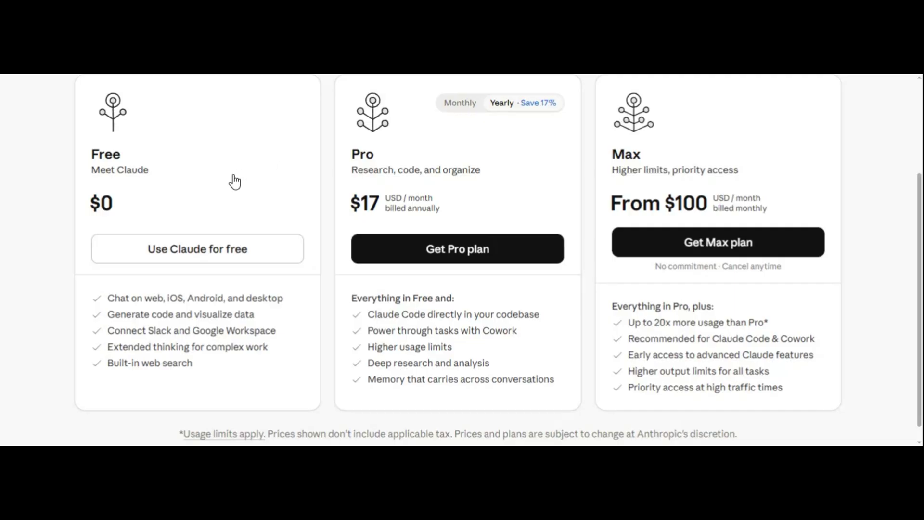
scroll(233, 179, up, 3)
scroll(233, 178, down, 3)
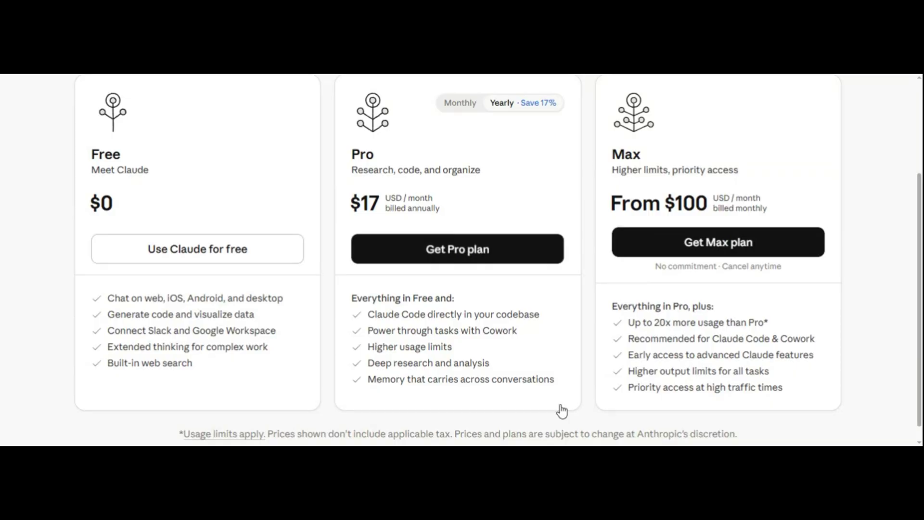
scroll(474, 304, up, 1)
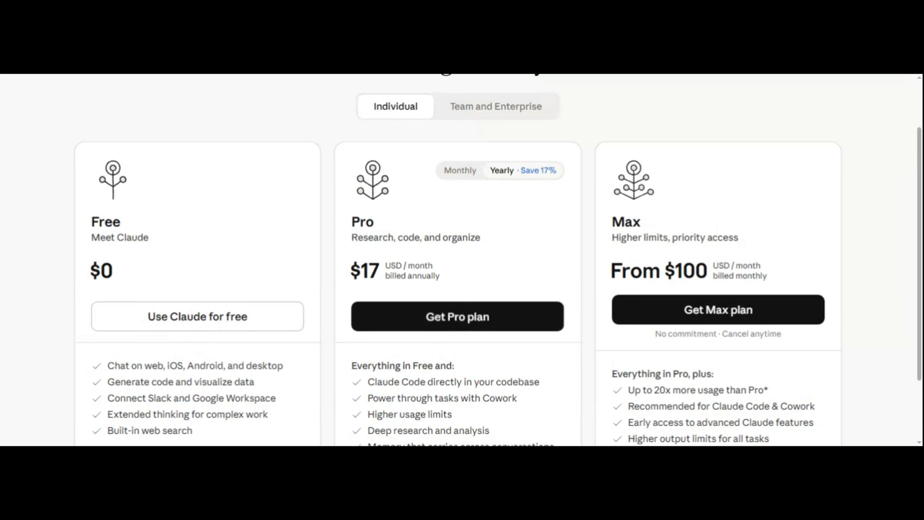
scroll(521, 310, up, 1)
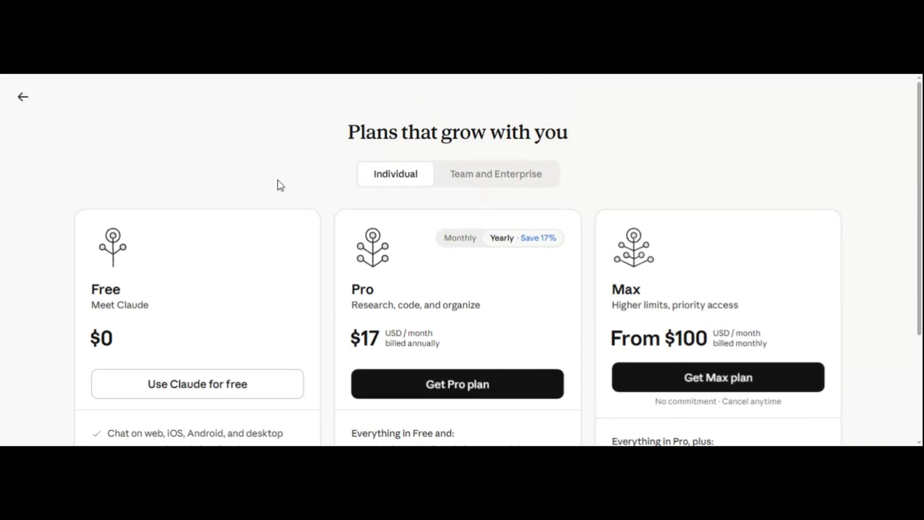
click(23, 96)
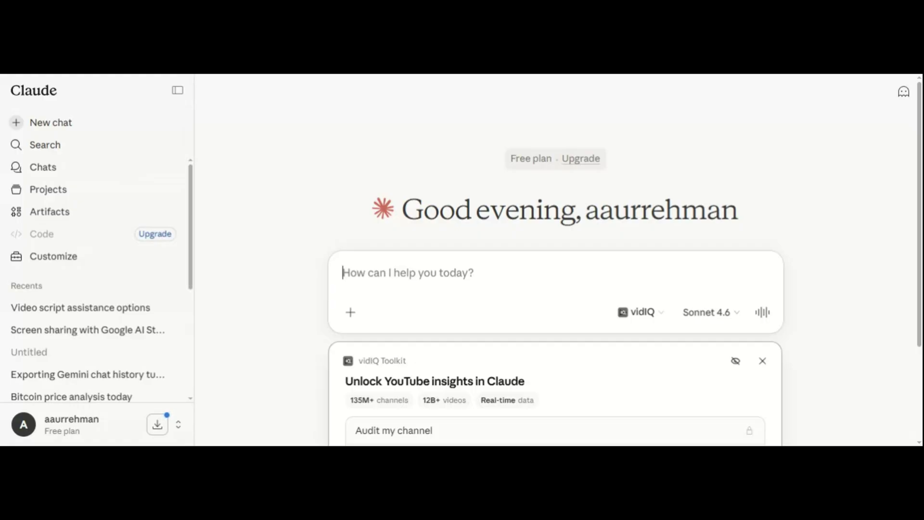
scroll(540, 329, down, 3)
scroll(539, 329, up, 3)
scroll(543, 333, down, 3)
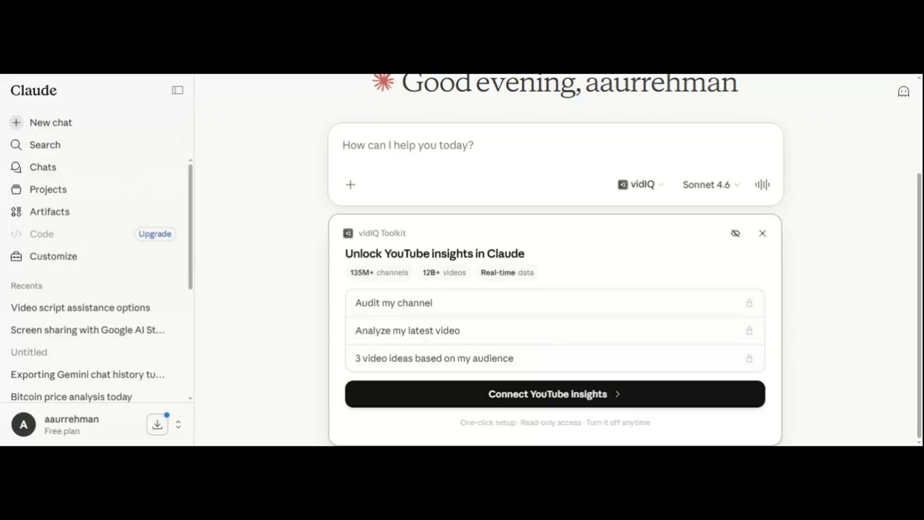
scroll(543, 336, up, 3)
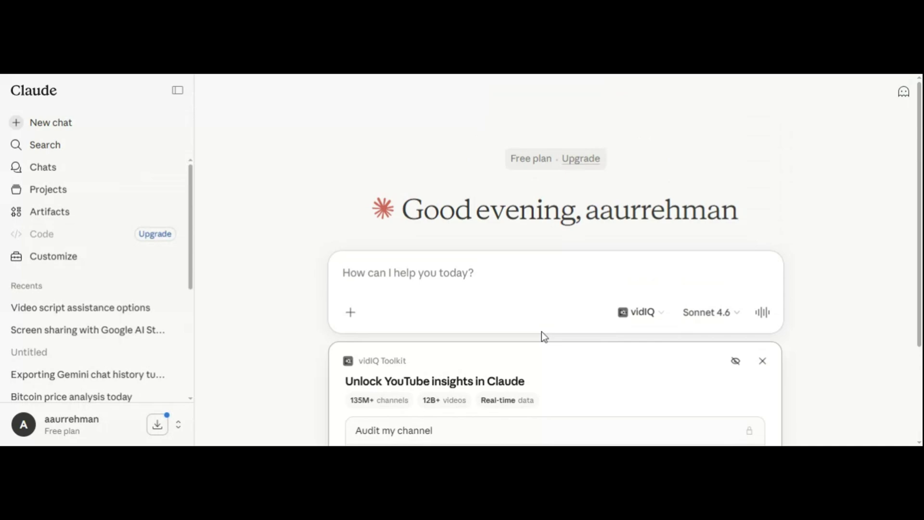
scroll(546, 332, down, 2)
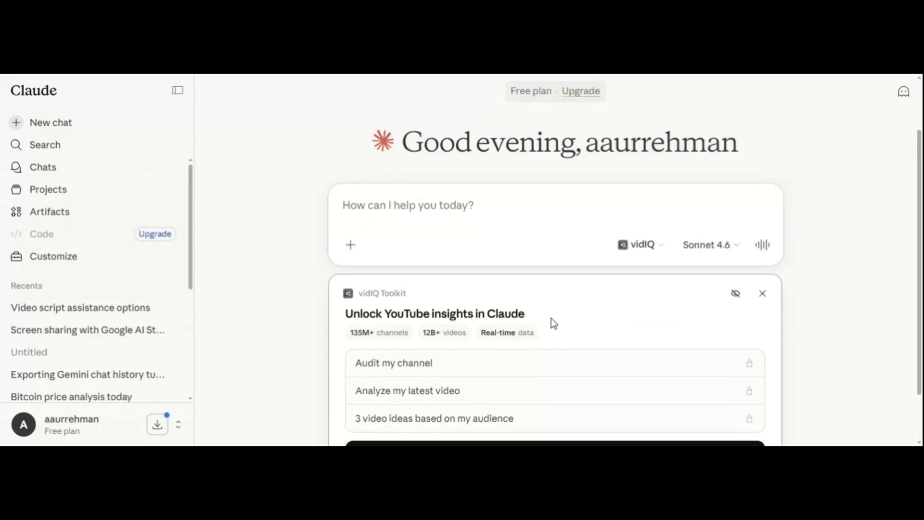
scroll(551, 319, up, 2)
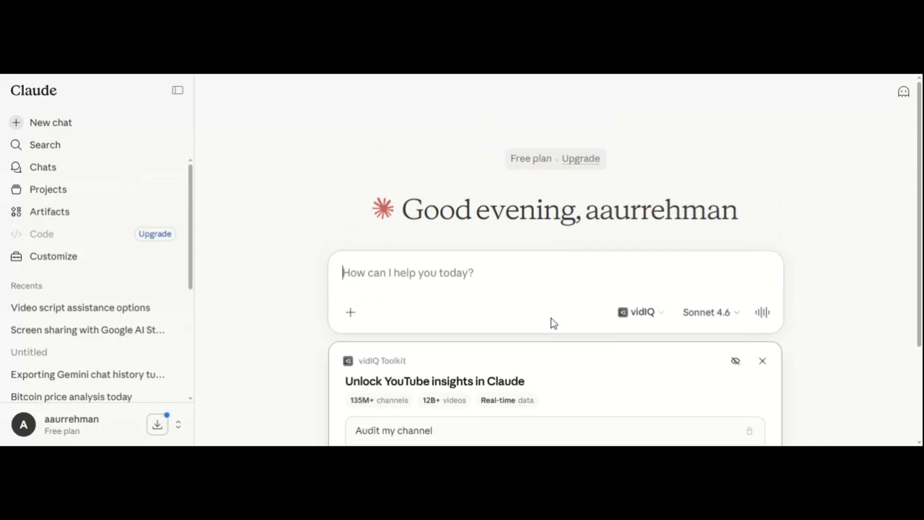
scroll(551, 319, down, 3)
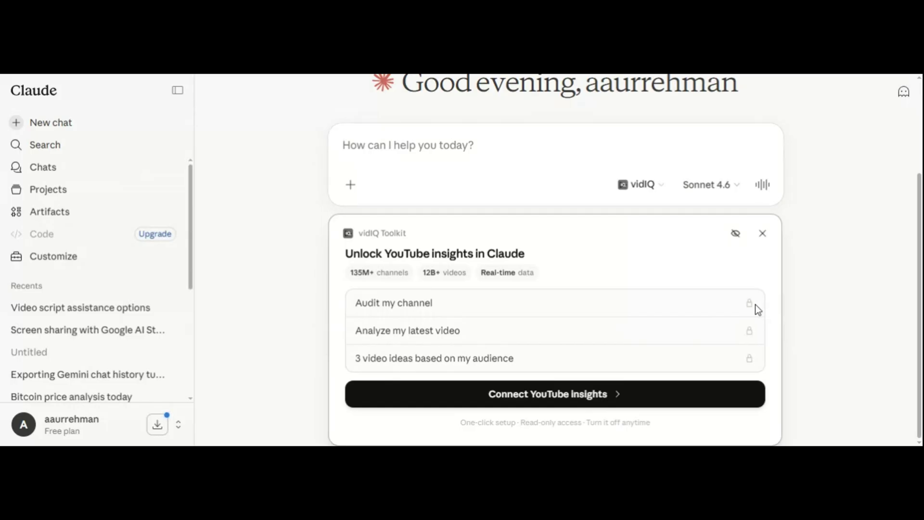
scroll(544, 324, up, 2)
scroll(544, 324, down, 2)
scroll(548, 332, up, 2)
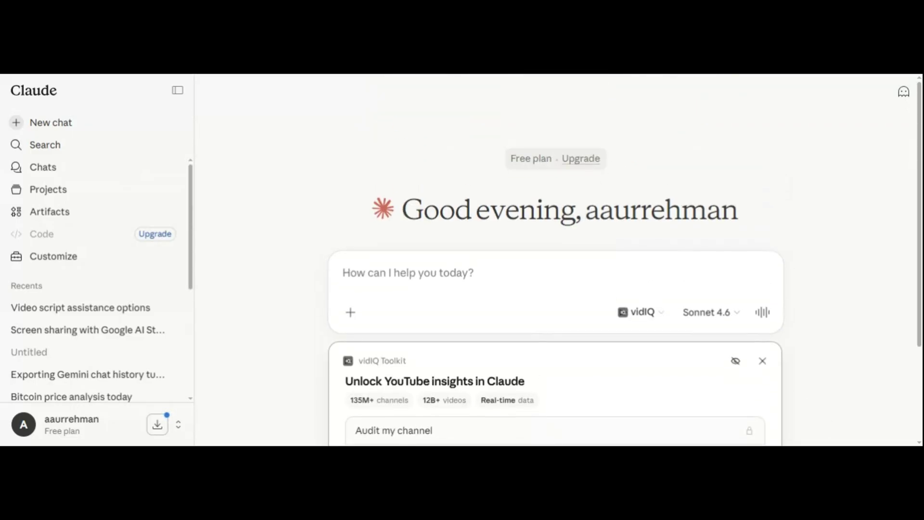